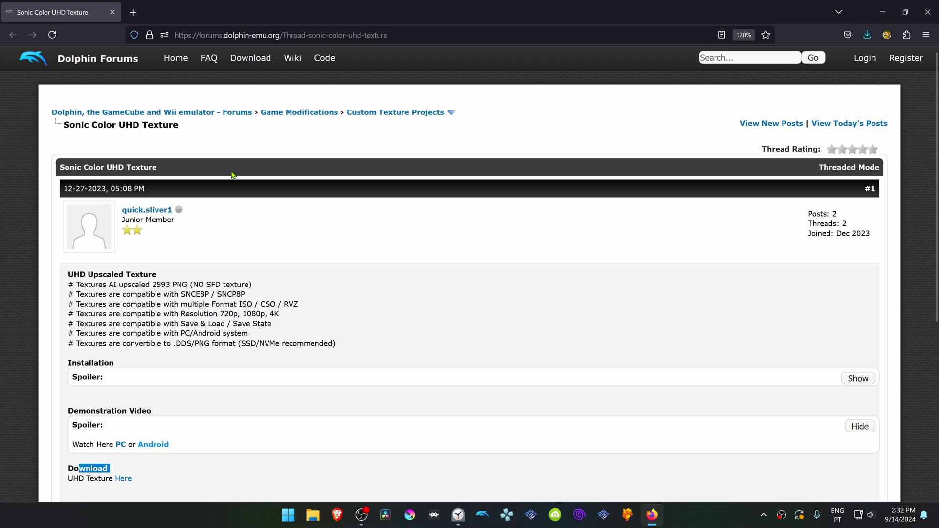
pyautogui.scroll(-2, 269, 280)
# Step: Download the SNCE8P_UHD Texture.7z archive (190.1 MB) from MEGA to the Desktop
pyautogui.click(261, 404)
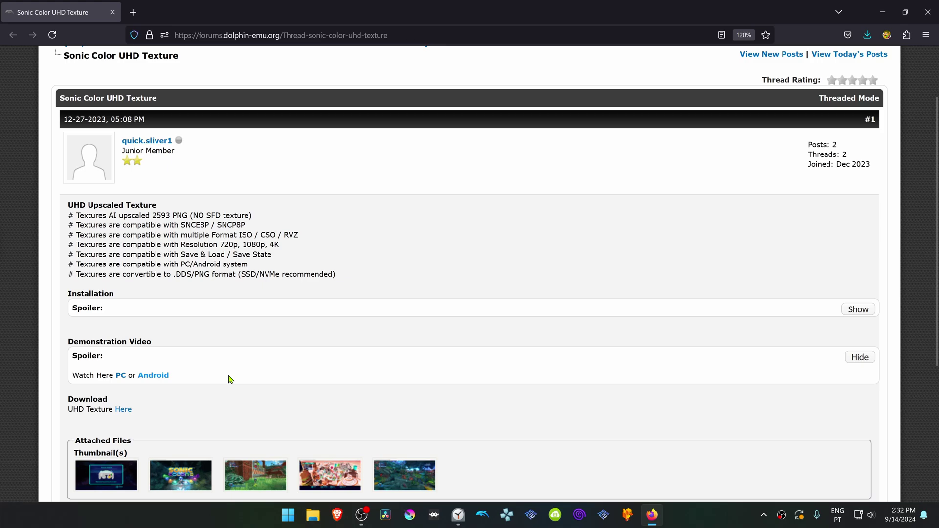
pyautogui.scroll(-2, 235, 396)
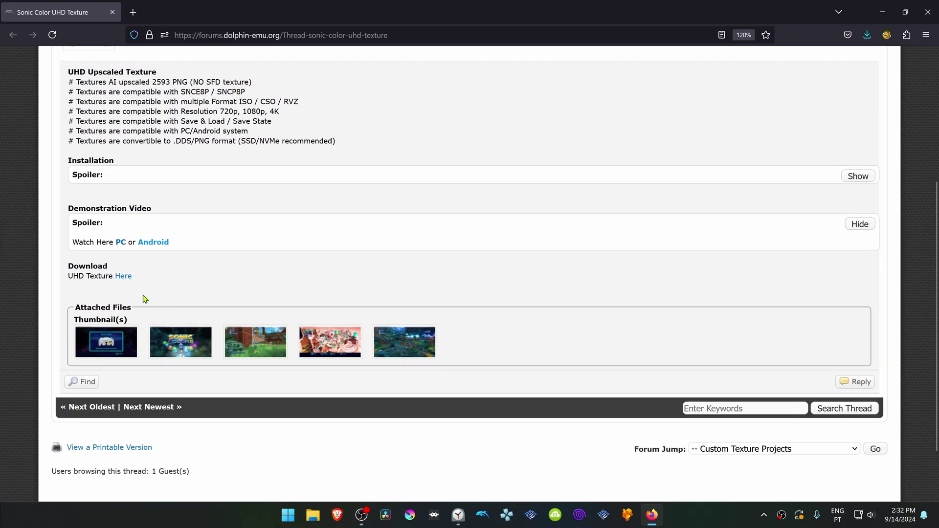
pyautogui.click(123, 277)
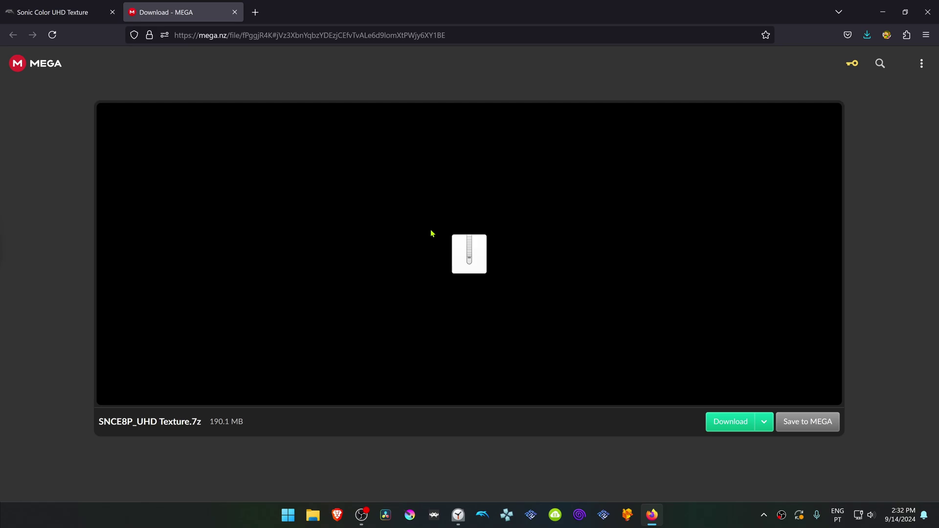
pyautogui.click(731, 423)
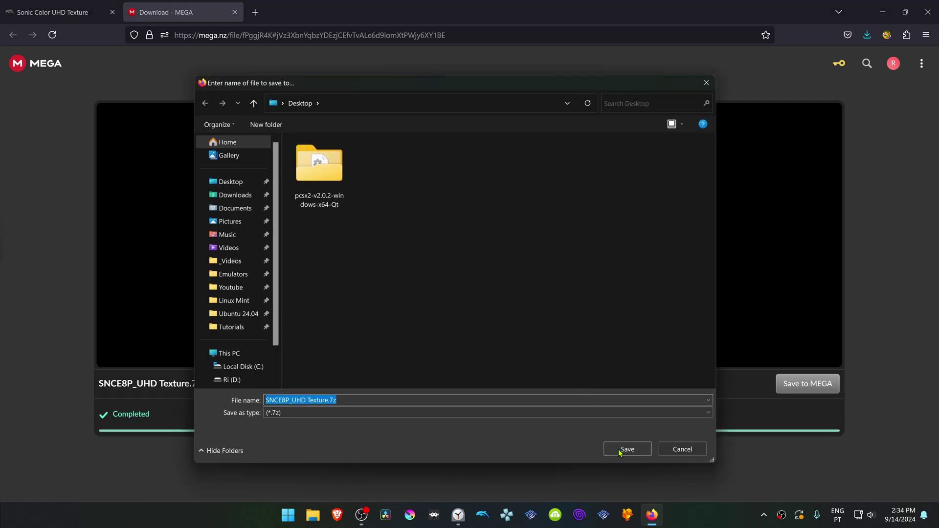
pyautogui.click(626, 449)
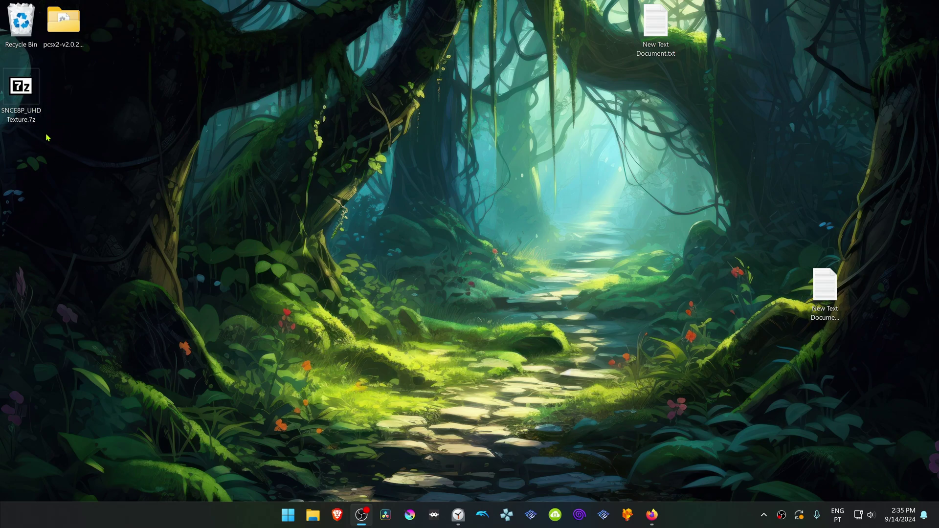
# Step: Extract the archive with 7-Zip into SNCE8P and SNCP8P folders, then cut SNCE8P
pyautogui.rightClick(26, 92)
pyautogui.moveTo(51, 137)
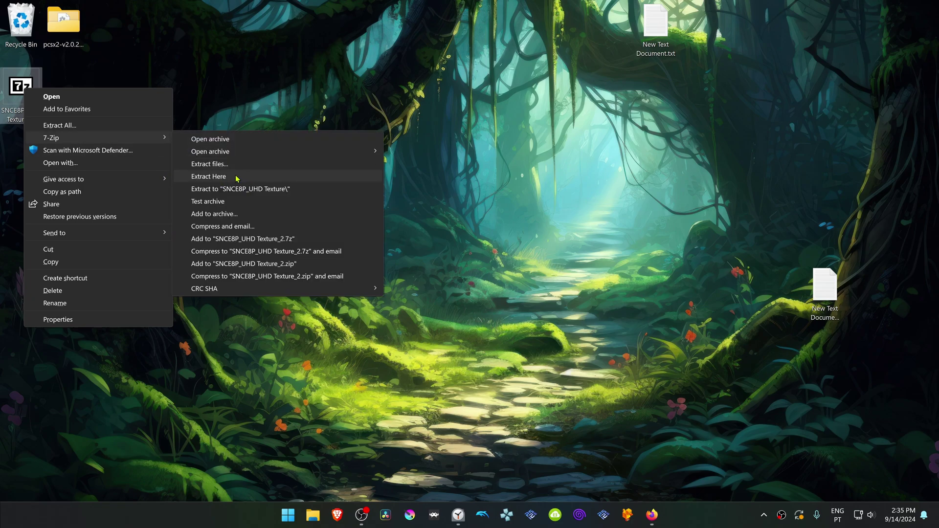
pyautogui.click(242, 178)
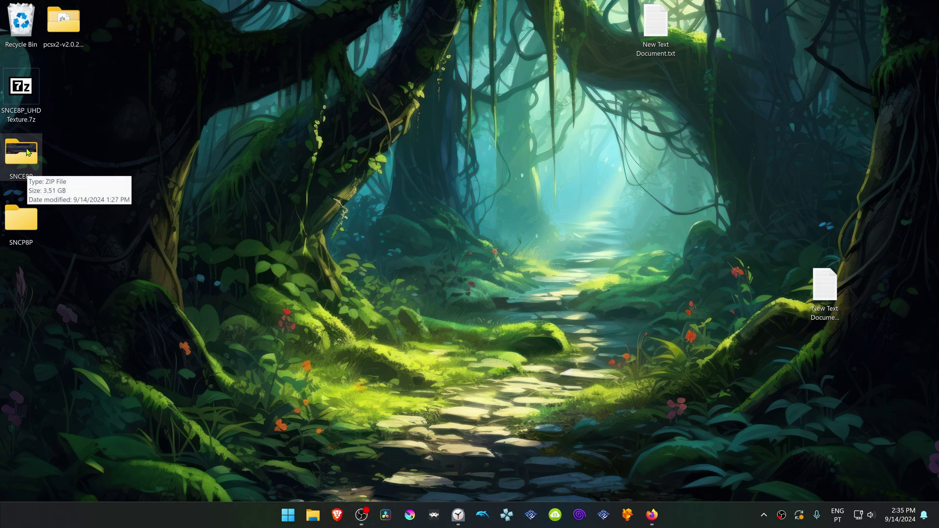
pyautogui.rightClick(25, 162)
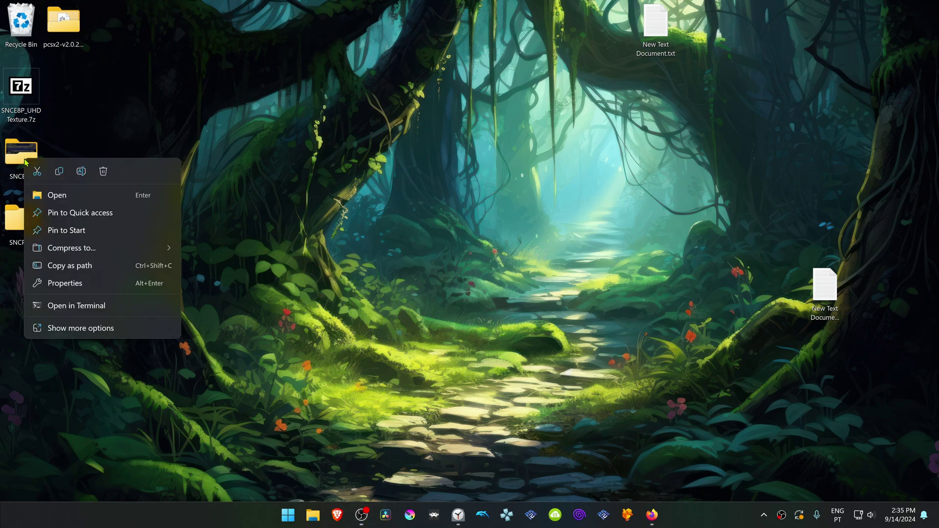
pyautogui.click(40, 176)
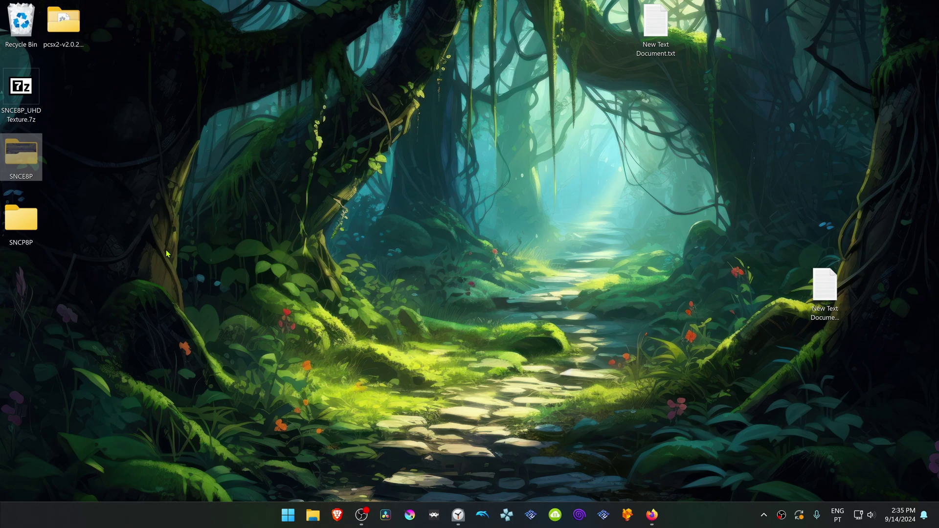
# Step: Launch Dolphin and open its user folder in Explorer
pyautogui.click(482, 515)
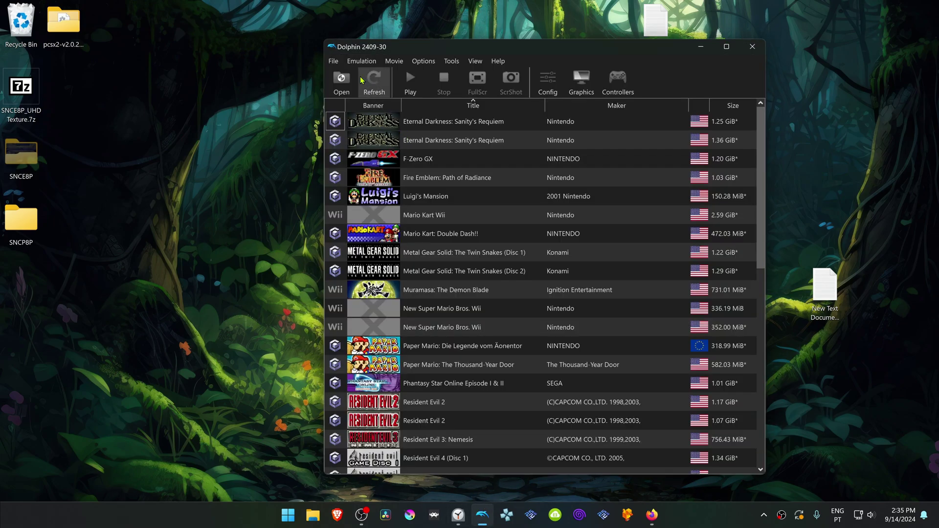
pyautogui.click(334, 61)
pyautogui.click(360, 125)
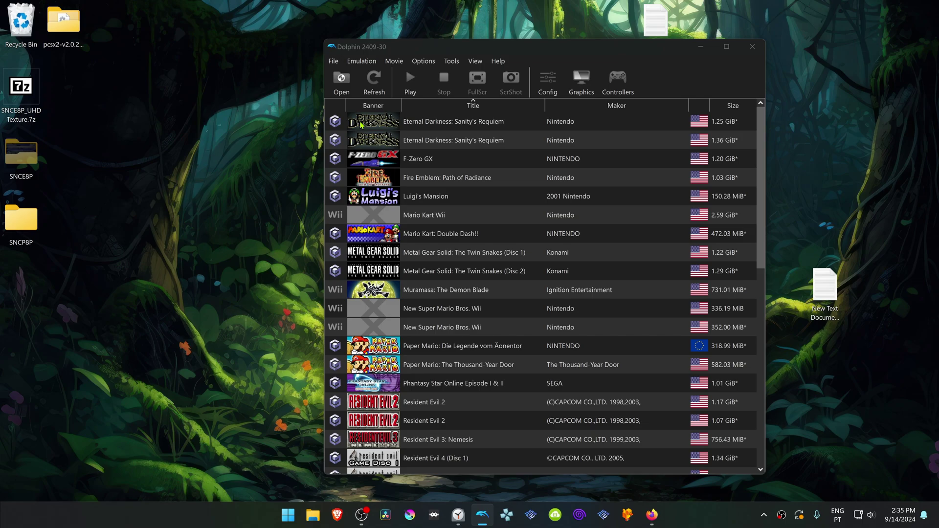
# Step: Paste the SNCE8P folder into Dolphin's Load\Textures folder
pyautogui.doubleClick(264, 239)
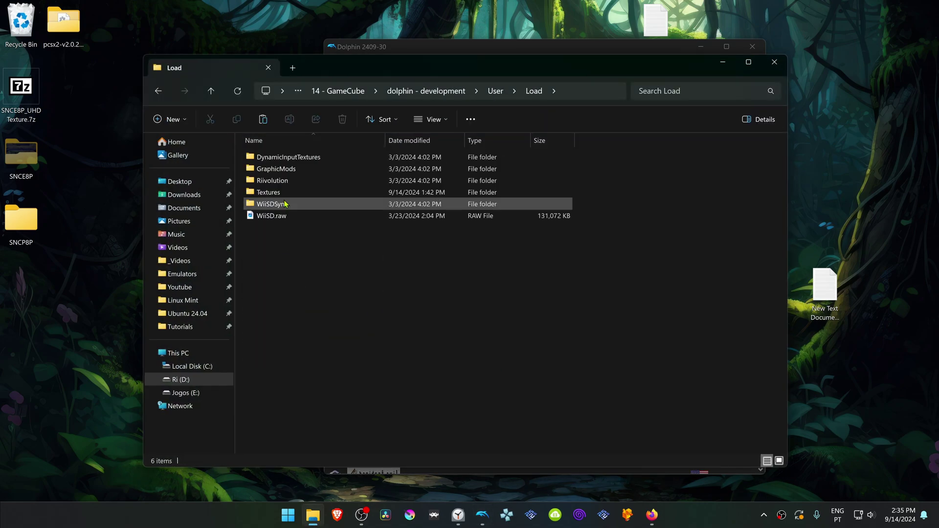
pyautogui.doubleClick(279, 192)
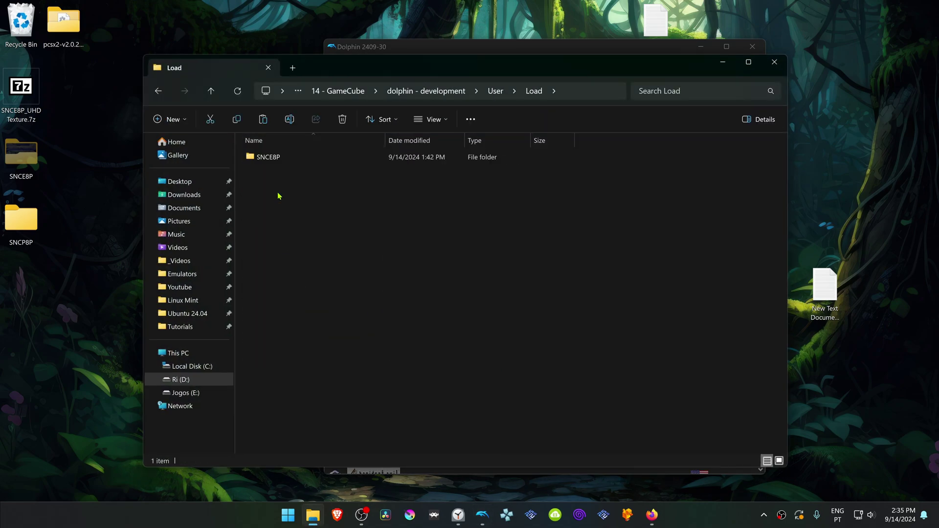
pyautogui.rightClick(330, 245)
pyautogui.click(341, 259)
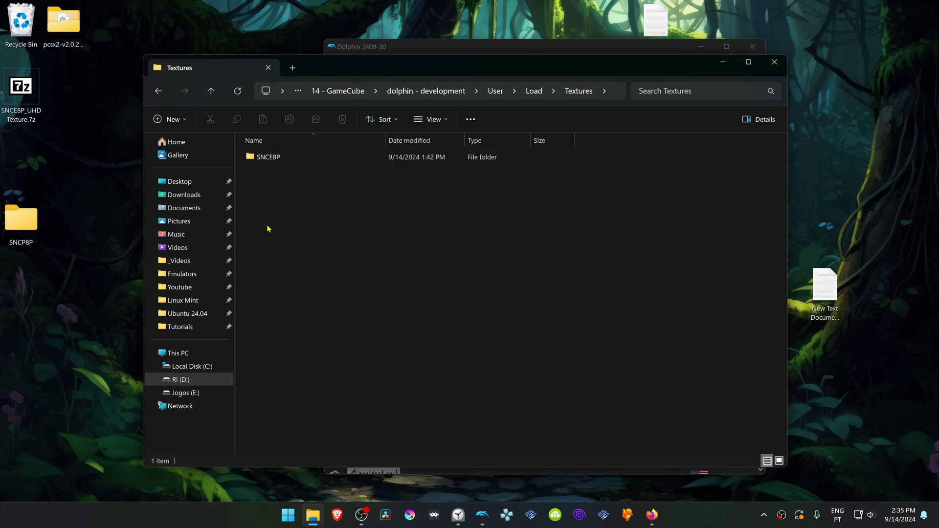
# Step: Rename the SNCE8P folder inside Textures using the pasted clipboard name
pyautogui.click(22, 224)
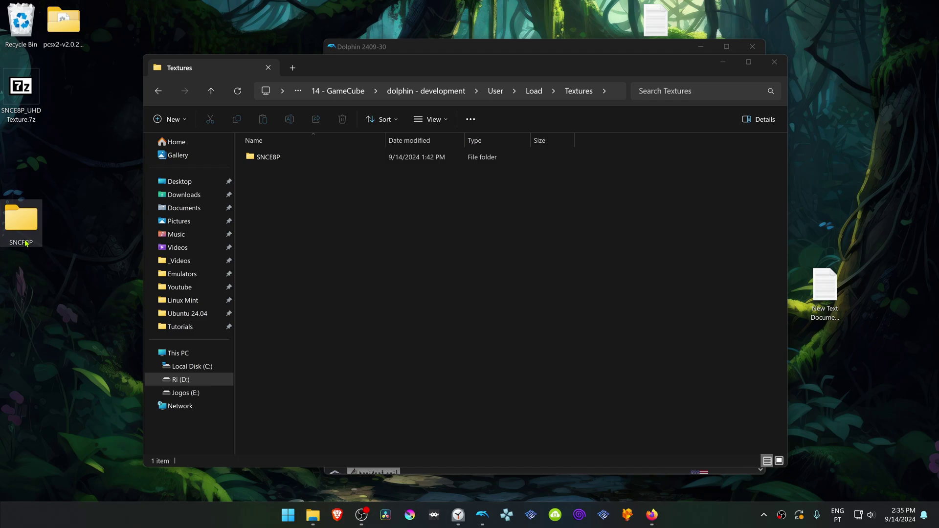
pyautogui.click(26, 243)
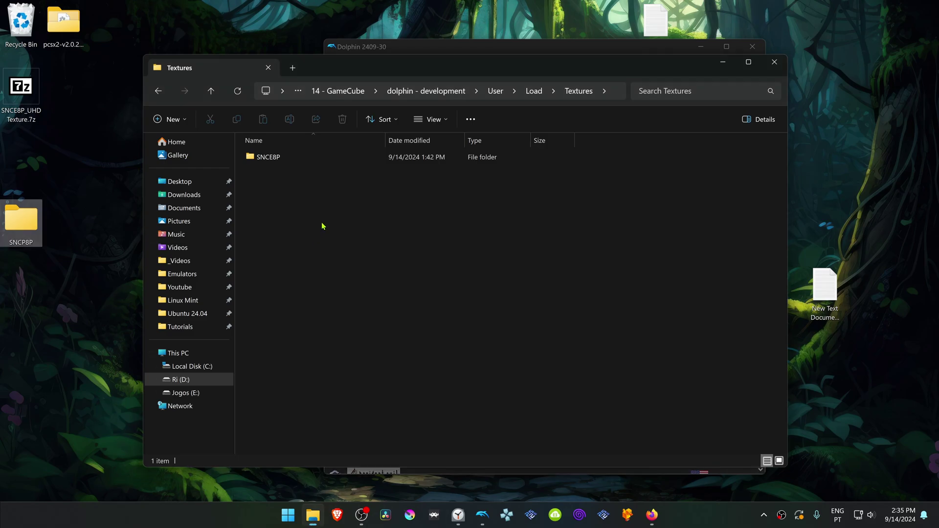
pyautogui.click(278, 160)
pyautogui.click(278, 160)
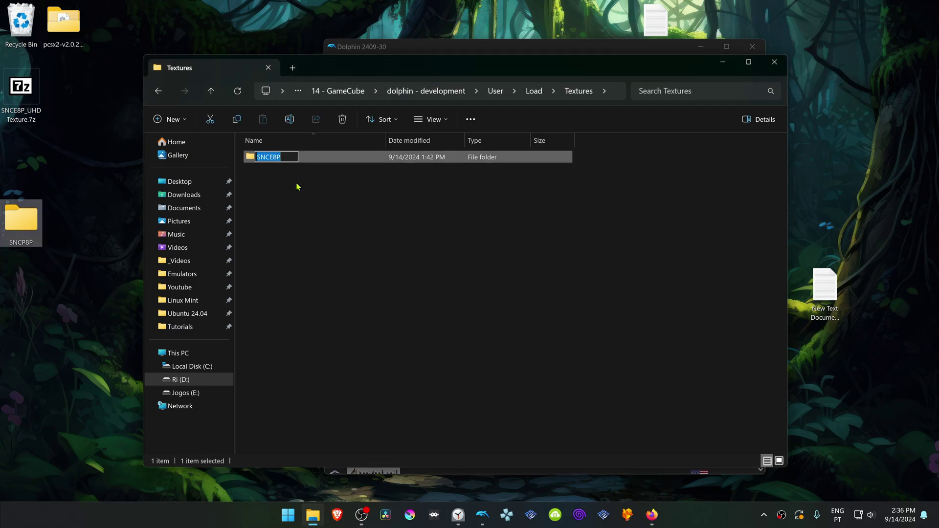
pyautogui.hotkey('ctrl', 'v')
pyautogui.click(328, 228)
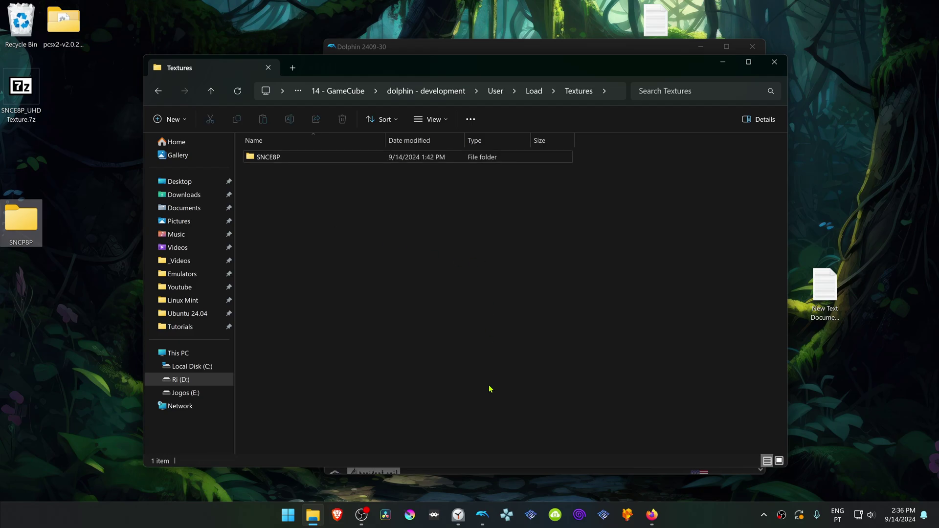
# Step: Open Dolphin's Graphics Settings from the Options menu
pyautogui.click(481, 515)
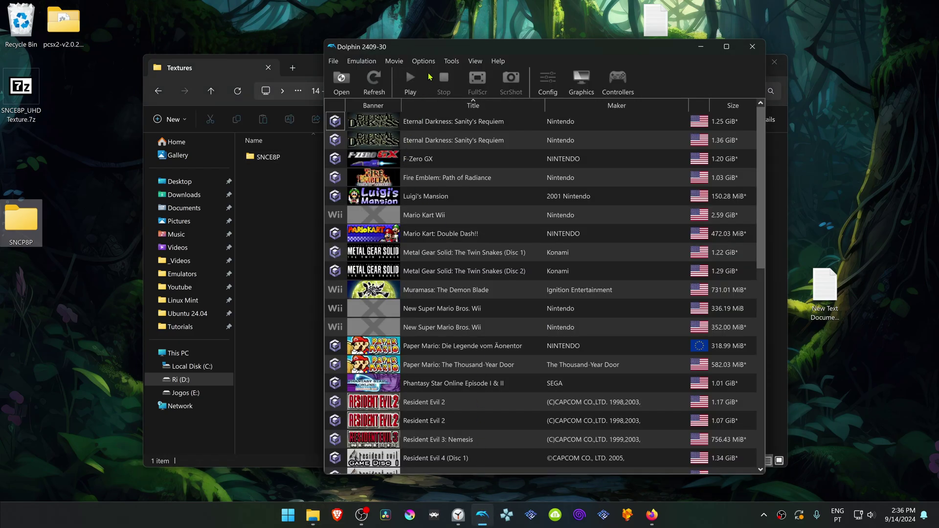
pyautogui.click(424, 61)
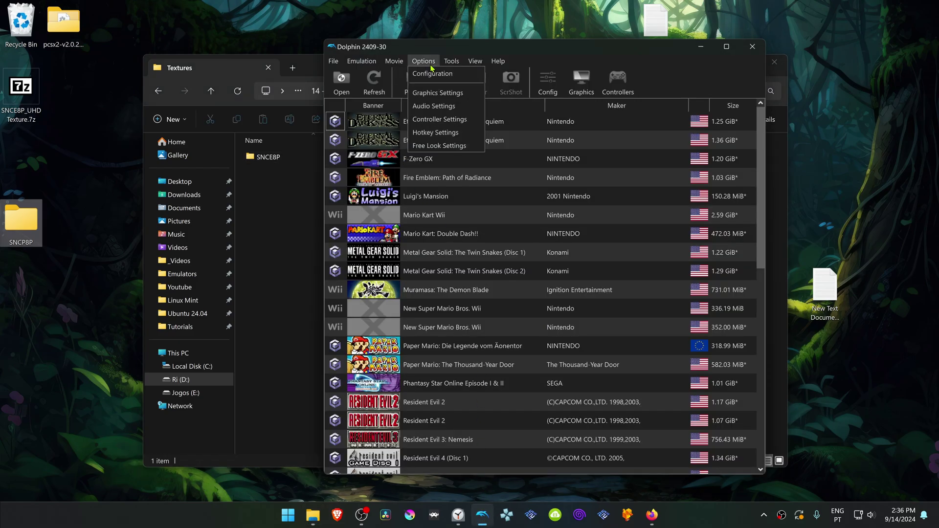
pyautogui.click(468, 95)
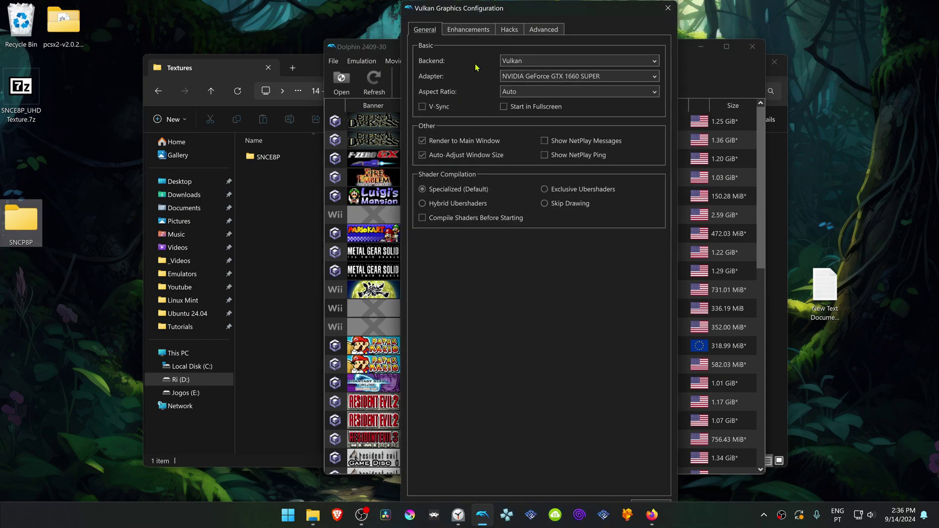
# Step: Set Internal Resolution to 6x Native (4K) on the Enhancements tab
pyautogui.click(489, 30)
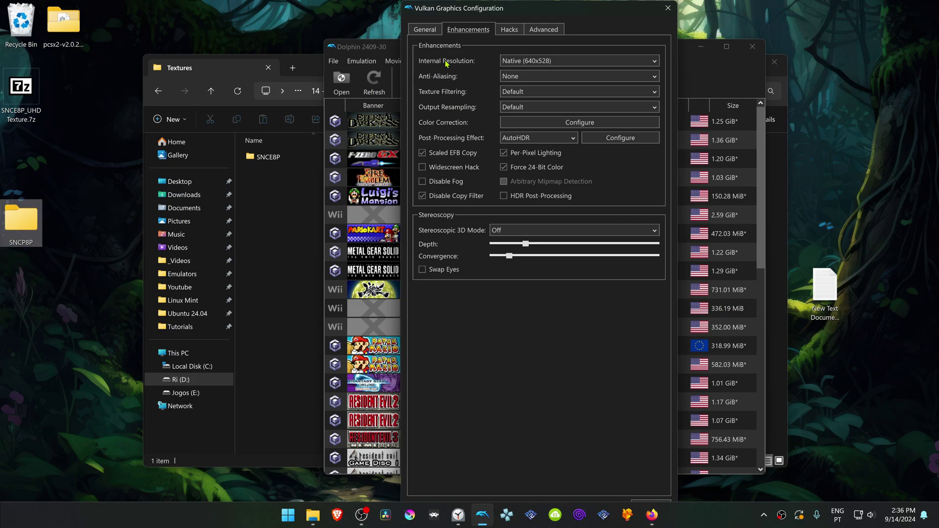
pyautogui.click(530, 62)
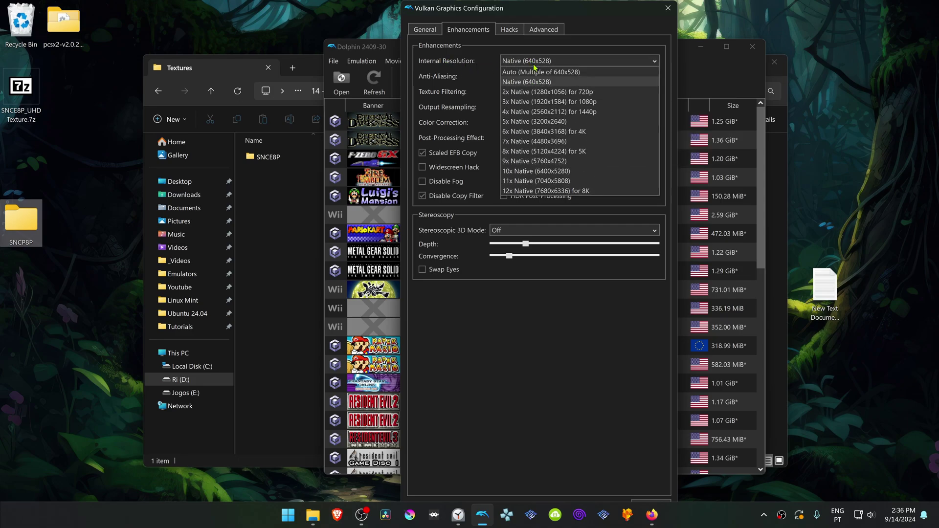
pyautogui.click(591, 133)
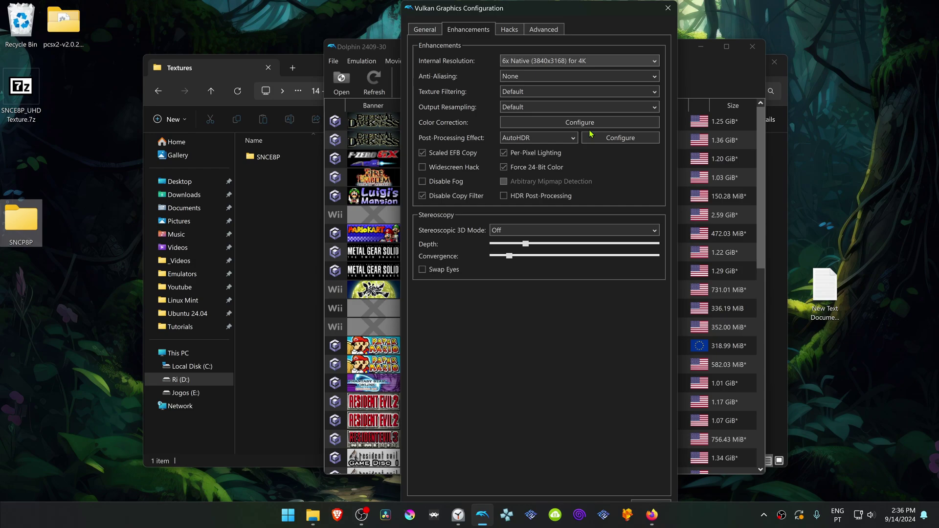
# Step: Enable Load Custom Textures under Advanced, close the settings, and start Sonic Colors
pyautogui.click(547, 33)
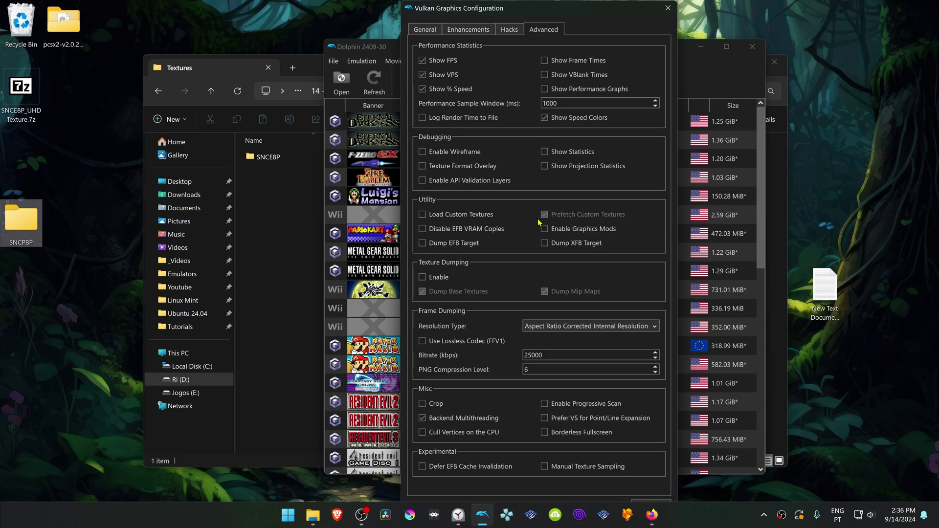
pyautogui.moveTo(460, 215)
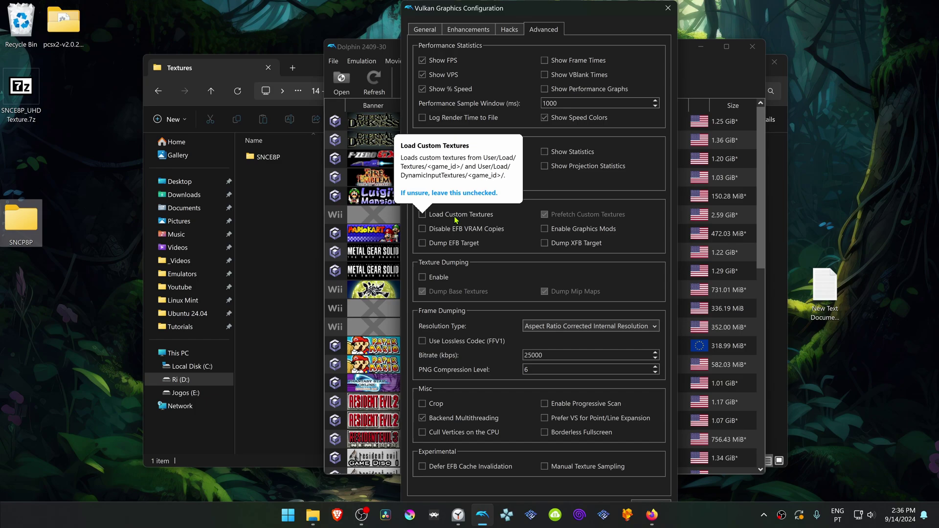
pyautogui.click(455, 218)
pyautogui.moveTo(594, 13); pyautogui.dragTo(543, 16)
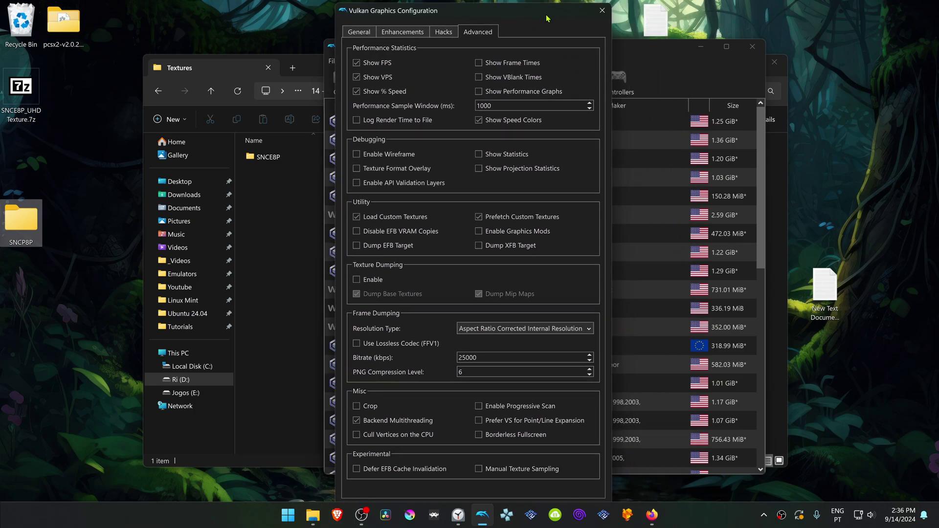
pyautogui.click(608, 20)
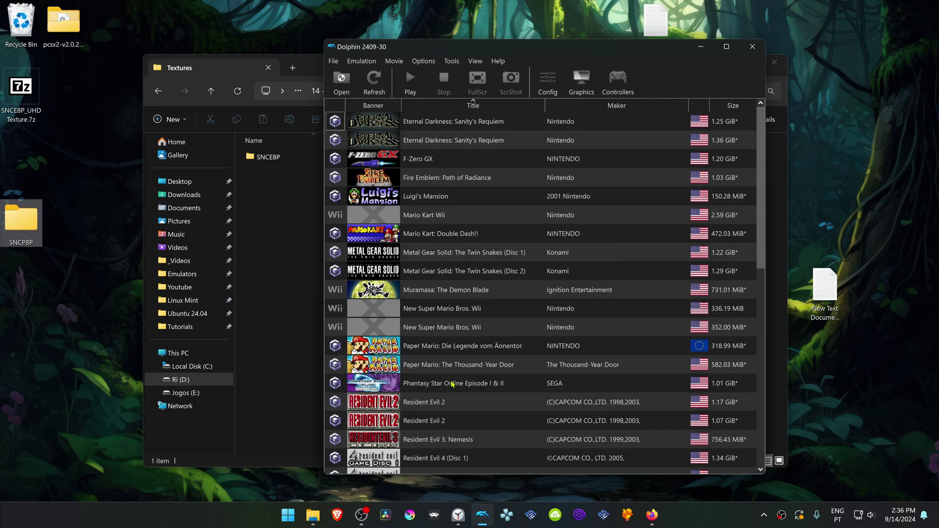
pyautogui.scroll(-2, 453, 384)
pyautogui.scroll(-1, 452, 384)
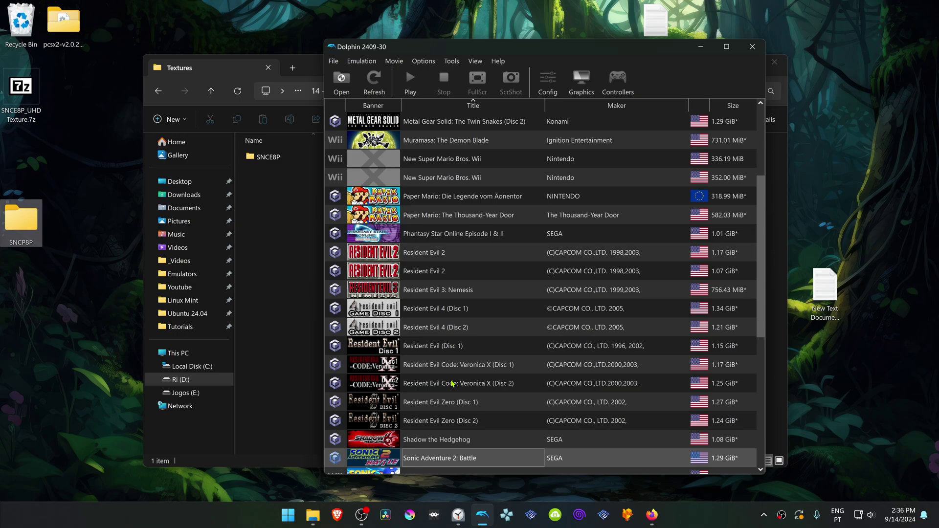
pyautogui.scroll(-3, 453, 383)
pyautogui.doubleClick(457, 313)
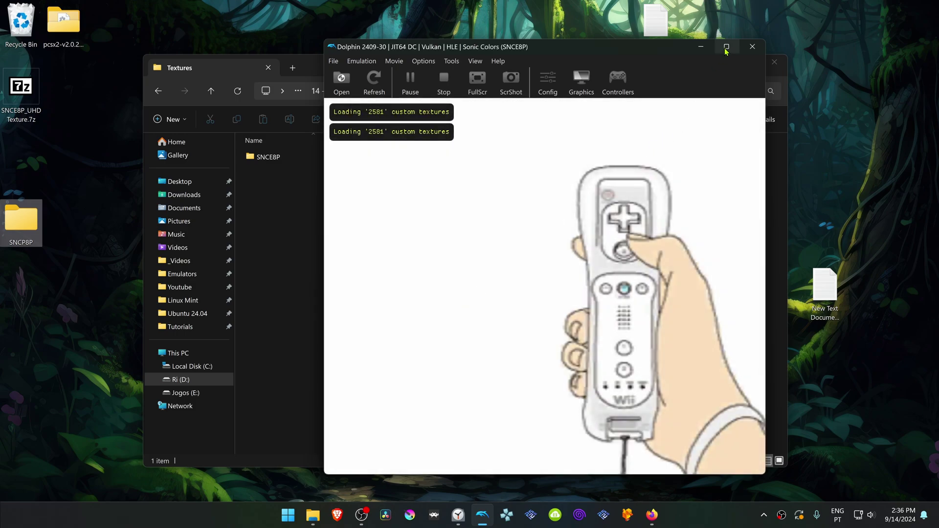
# Step: Maximize the Sonic Colors game window to fill the screen
pyautogui.doubleClick(726, 47)
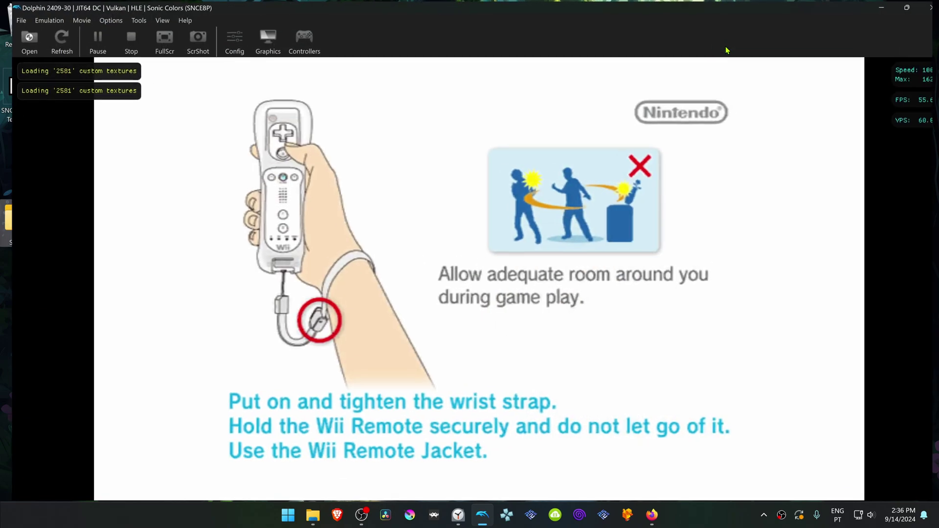